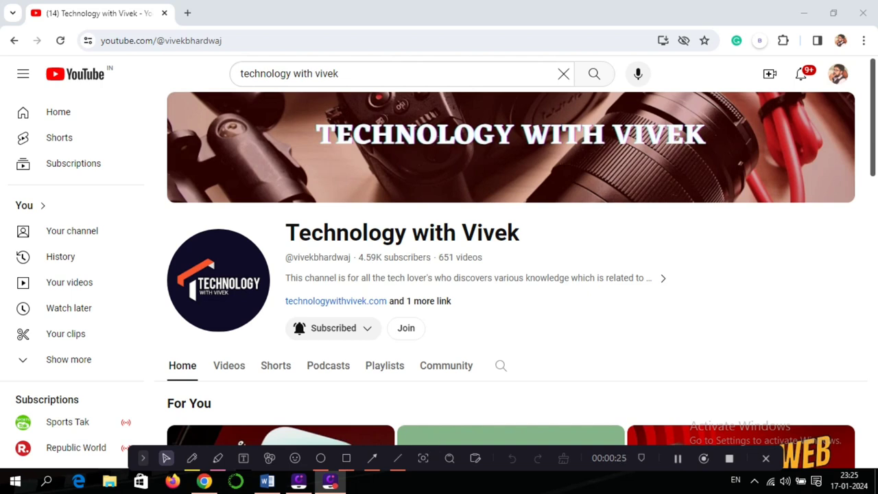
Minimise Chrome and bring the Word document with the 3D printing paragraph to the front.
click(863, 13)
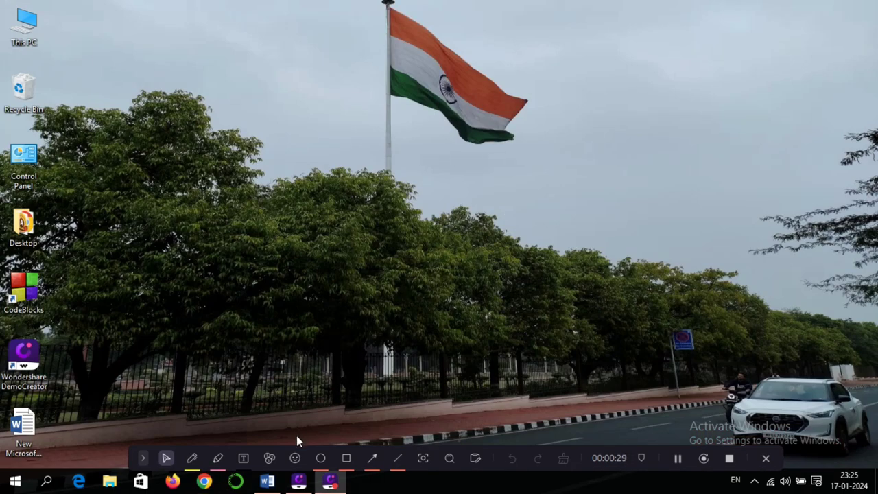
click(267, 481)
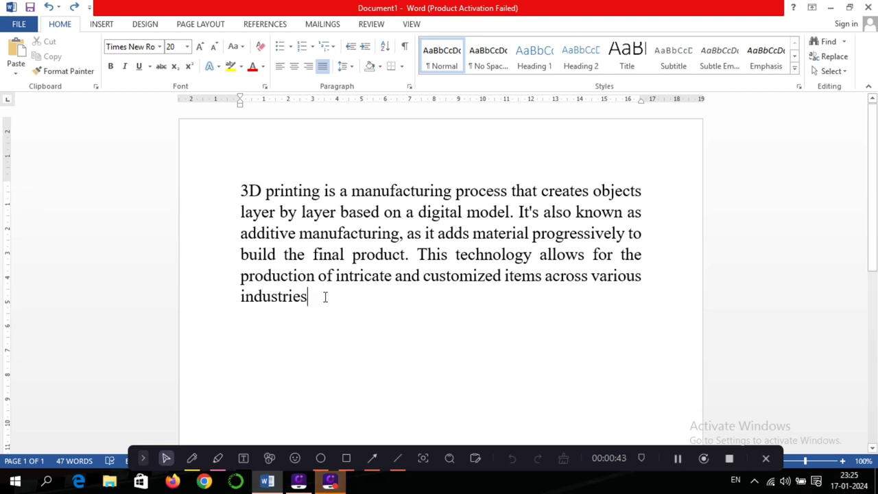
Trim the end of 'industries' and delete 'of intricate' after 'production'.
key(BackSpace)
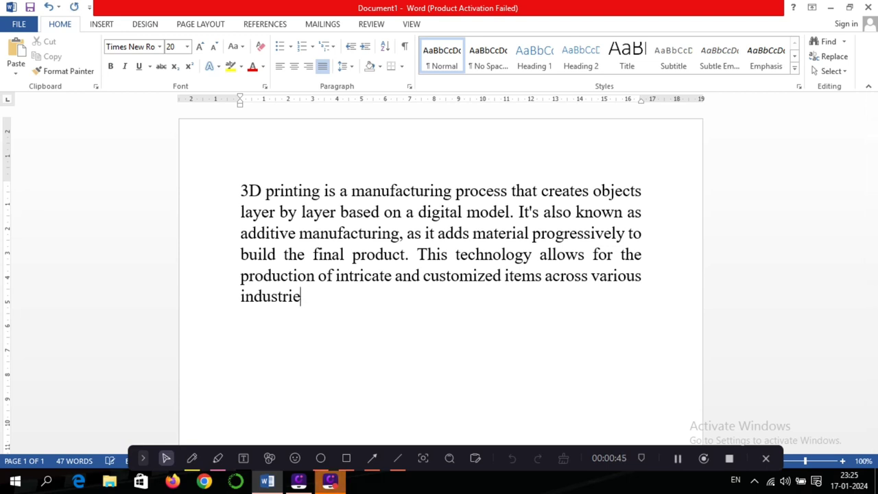
key(BackSpace)
key(BackSpace)
key(BackSpace)
click(317, 275)
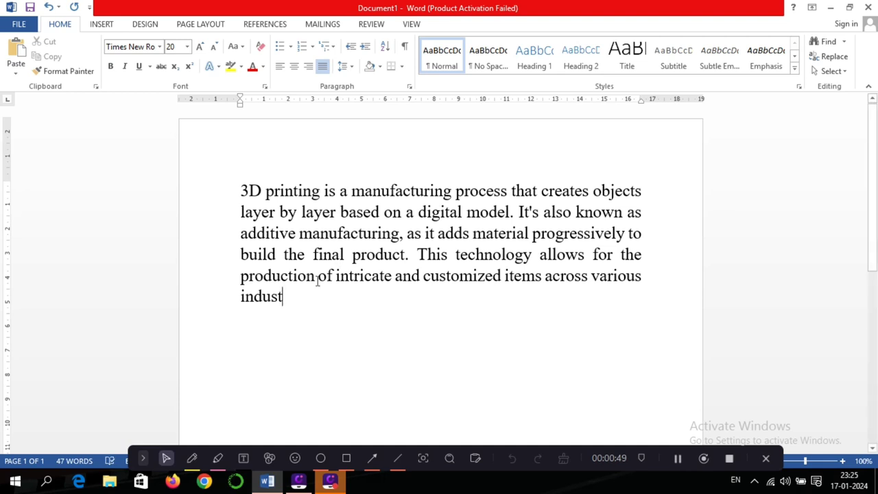
key(Delete)
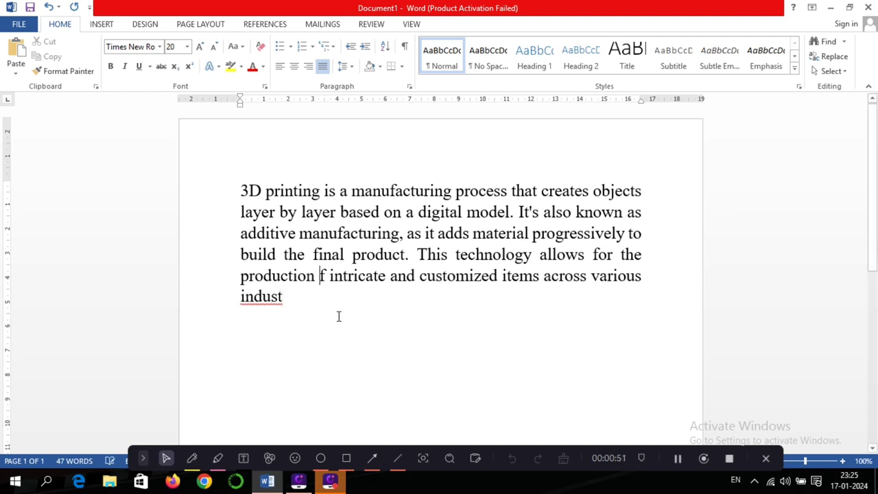
key(Delete)
key(Delete)
key(Delete)
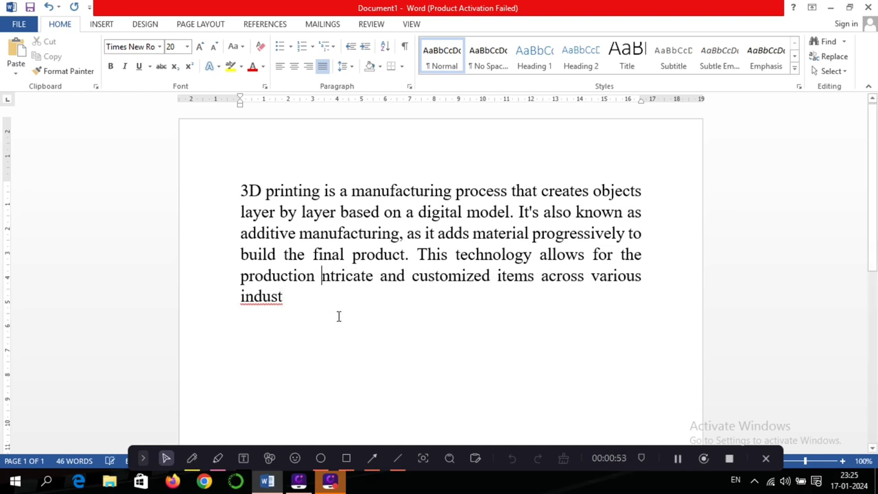
key(Delete)
key(Delete)
key(Delete)
key(Delete)
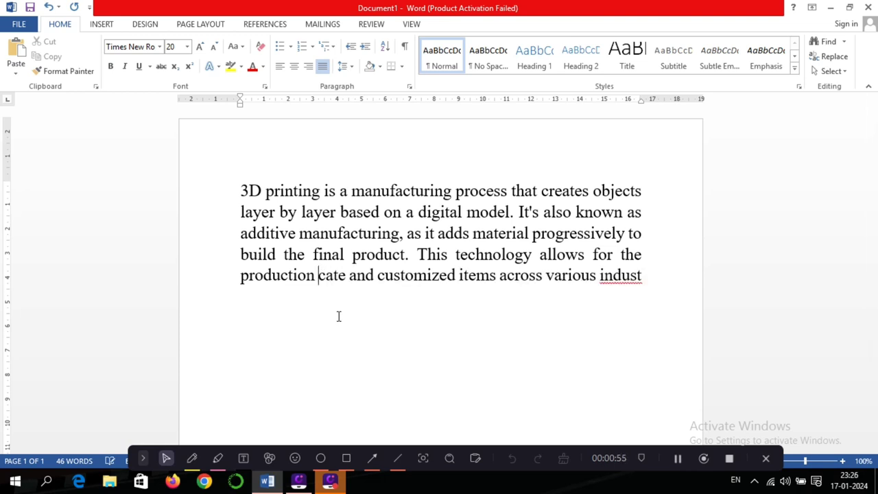
key(Delete)
key(Delete)
key(Delete)
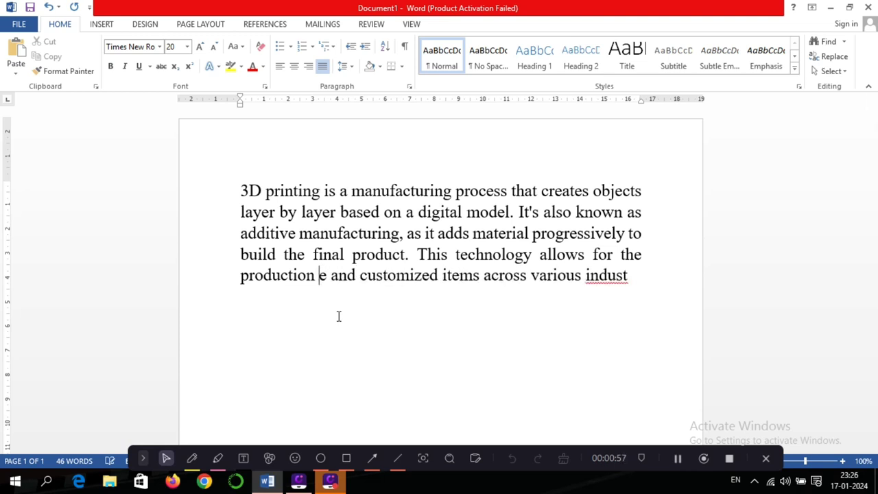
key(Delete)
key(Delete)
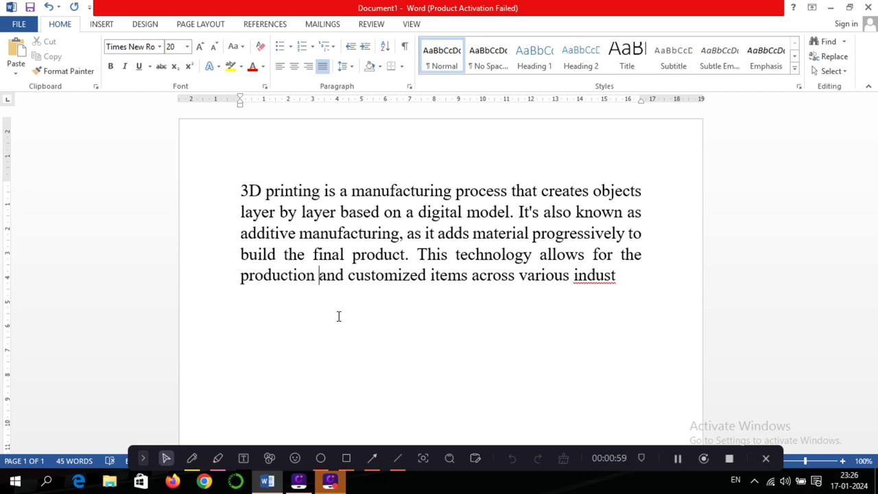
Erase the leftover unfinished word at the paragraph's end.
click(618, 281)
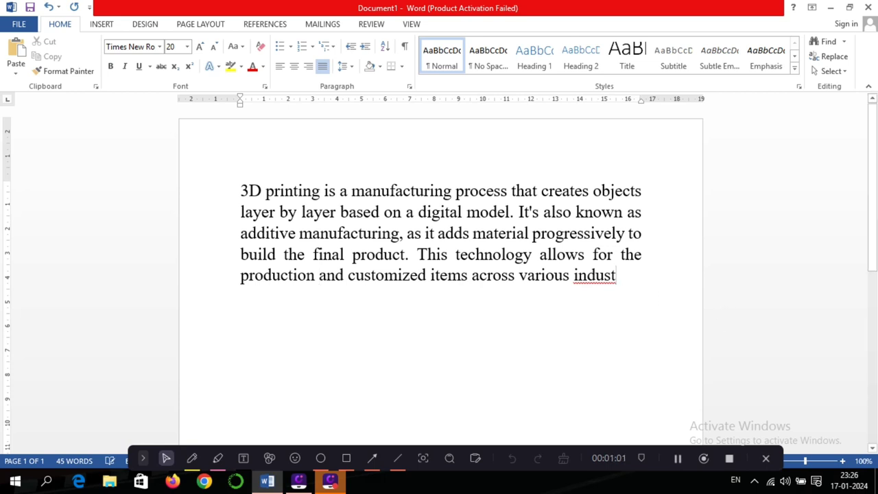
key(BackSpace)
key(BackSpace)
key(BackSpace)
key(BackSpace)
key(BackSpace)
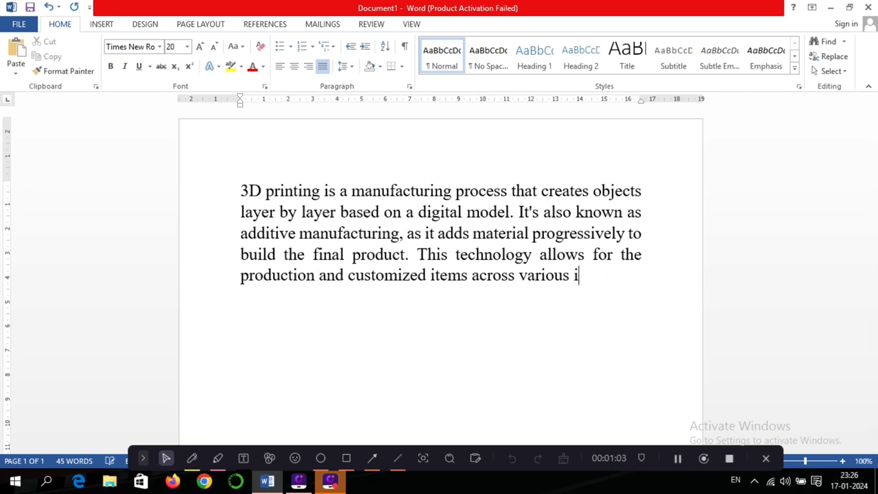
key(BackSpace)
key(BackSpace)
Delete words from the paragraph's end until it breaks off at 'based on a dig'.
key(ctrl+BackSpace)
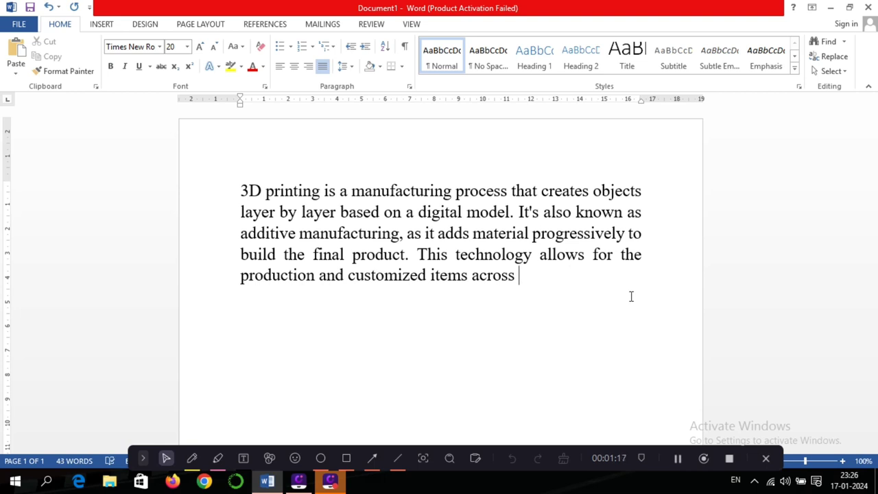
key(ctrl+BackSpace)
key(ctrl+BackSpace)
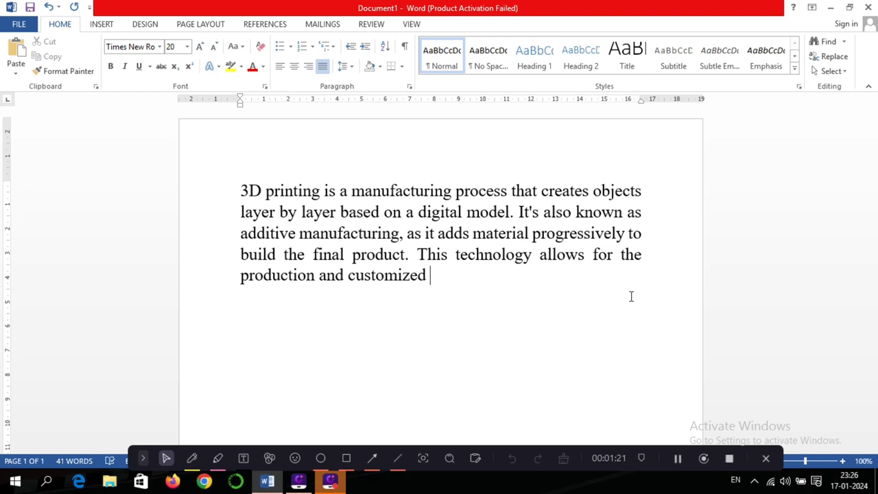
key(ctrl+BackSpace)
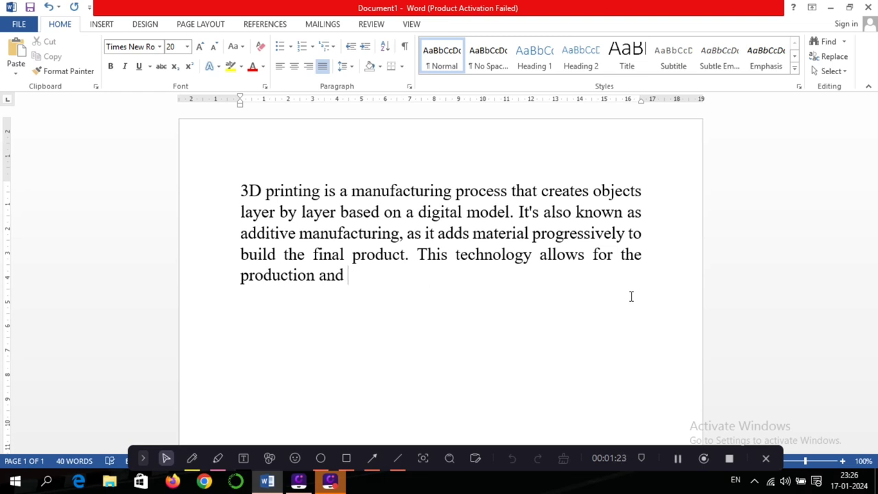
key(ctrl+BackSpace)
key(ctrl+BackSpace)
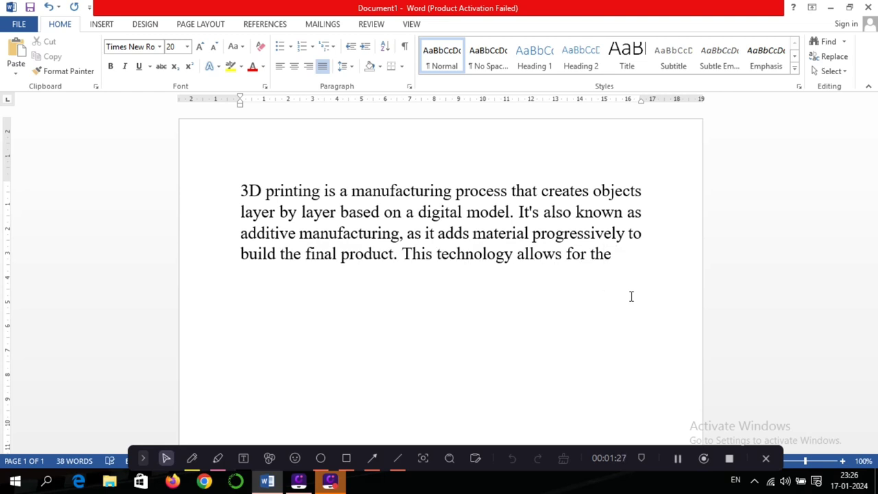
key(ctrl+BackSpace)
key(ctrl+BackSpace)
key(ctrl+BackSpace)
key(ctrl+BackSpace)
key(ctrl+BackSpace)
key(ctrl+BackSpace)
key(ctrl+BackSpace)
key(ctrl+BackSpace)
key(ctrl+BackSpace)
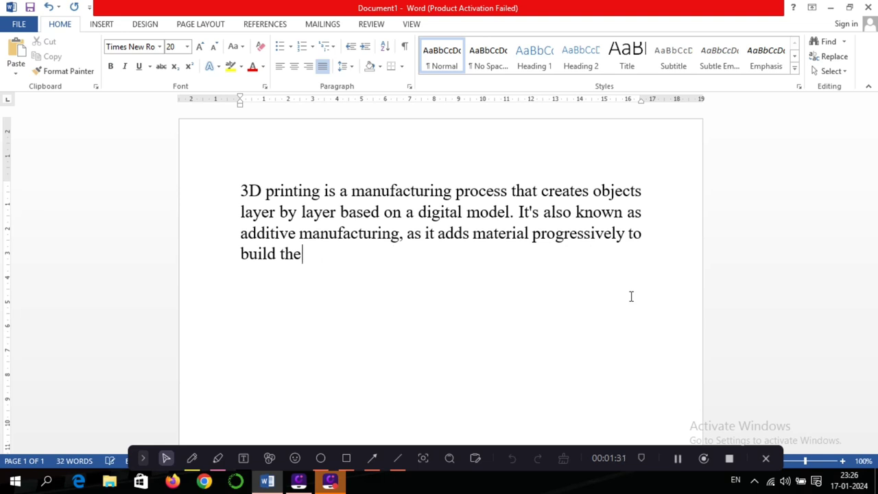
key(ctrl+BackSpace)
key(ctrl+BackSpace)
key(ctrl+BackSpace)
key(ctrl+BackSpace)
key(ctrl+BackSpace)
key(ctrl+BackSpace)
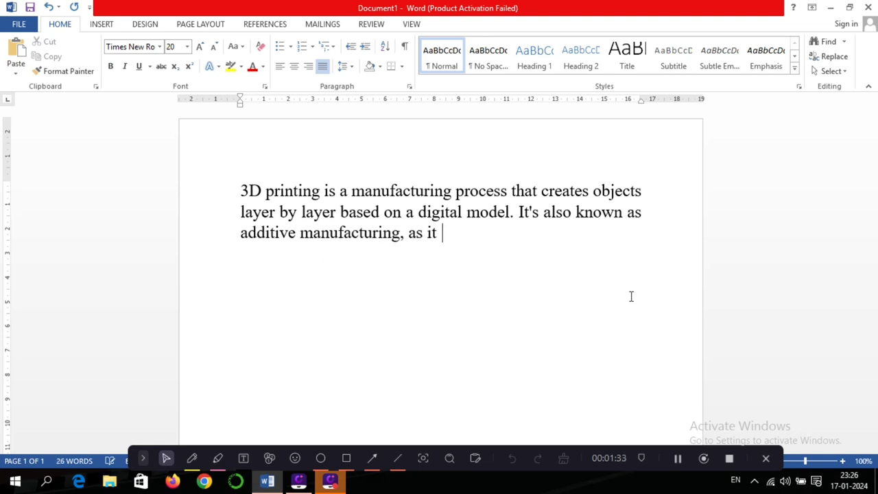
key(ctrl+BackSpace)
key(ctrl+BackSpace)
key(ctrl+BackSpace)
key(ctrl+BackSpace)
key(ctrl+BackSpace)
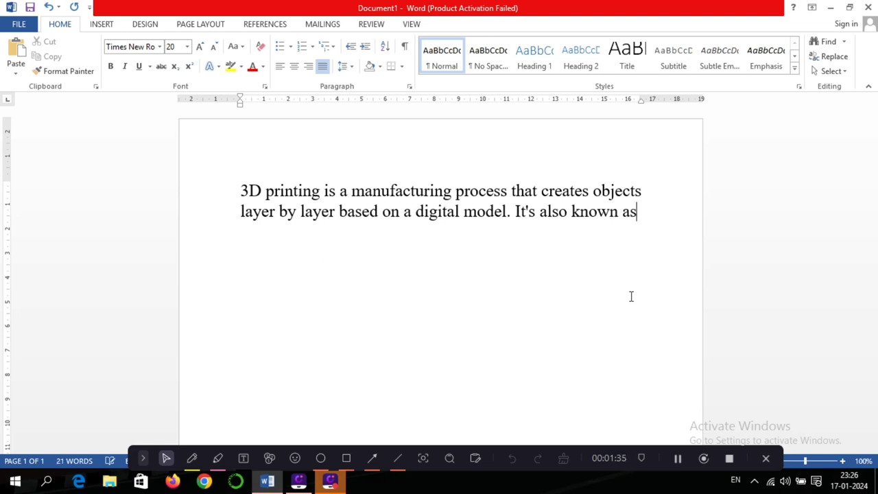
key(ctrl+BackSpace)
key(ctrl+BackSpace)
key(ctrl+BackSpace)
key(ctrl+BackSpace)
key(ctrl+BackSpace)
key(ctrl+BackSpace)
key(BackSpace)
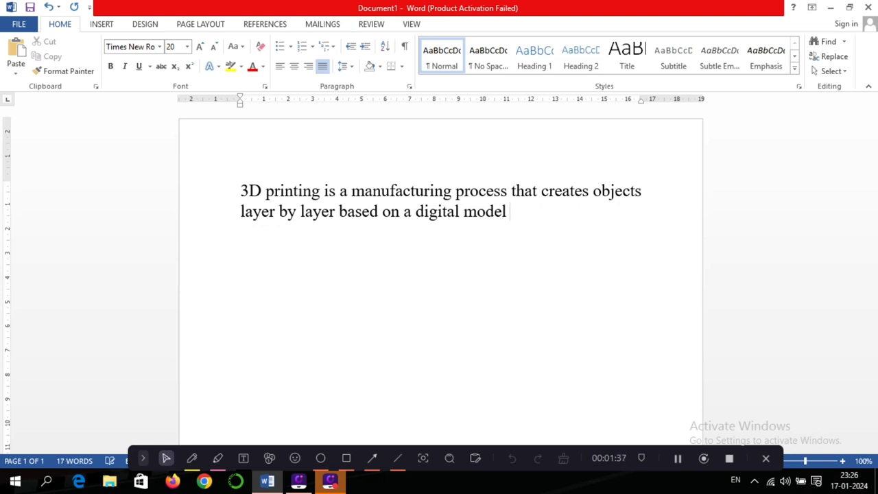
key(BackSpace)
key(BackSpace)
key(BackSpace)
key(BackSpace)
key(BackSpace)
key(BackSpace)
key(BackSpace)
key(BackSpace)
key(BackSpace)
key(BackSpace)
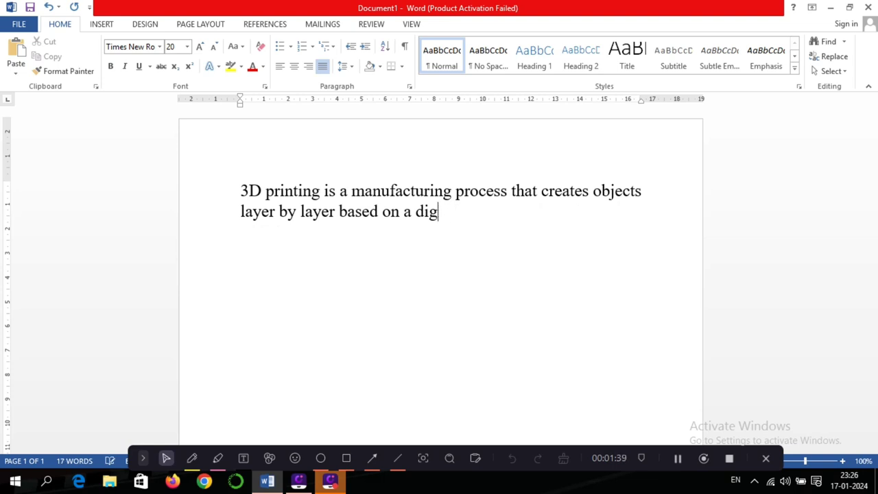
key(BackSpace)
key(BackSpace)
key(BackSpace)
key(BackSpace)
key(BackSpace)
key(BackSpace)
key(BackSpace)
Undo the deletions and retype 'also known as additive manufacturing, as it adds material progressively…'.
key(ctrl+z)
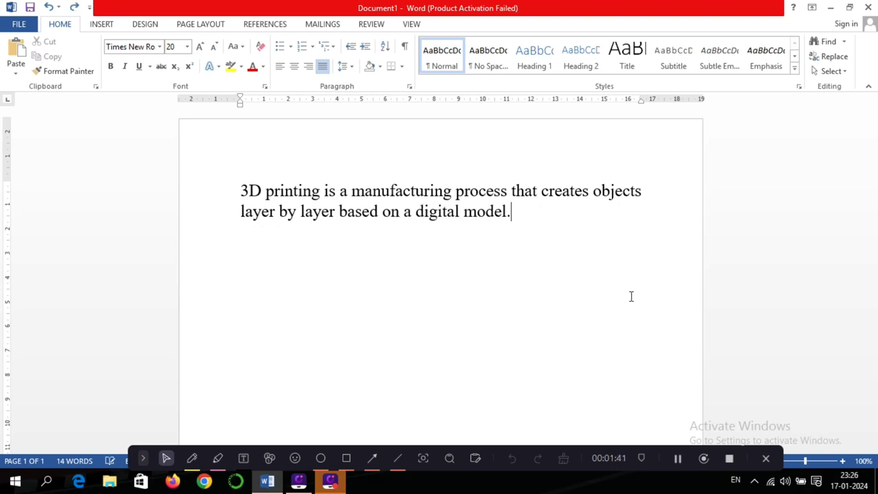
key(ctrl+z)
text( It's also known as additive manufacturing, as it)
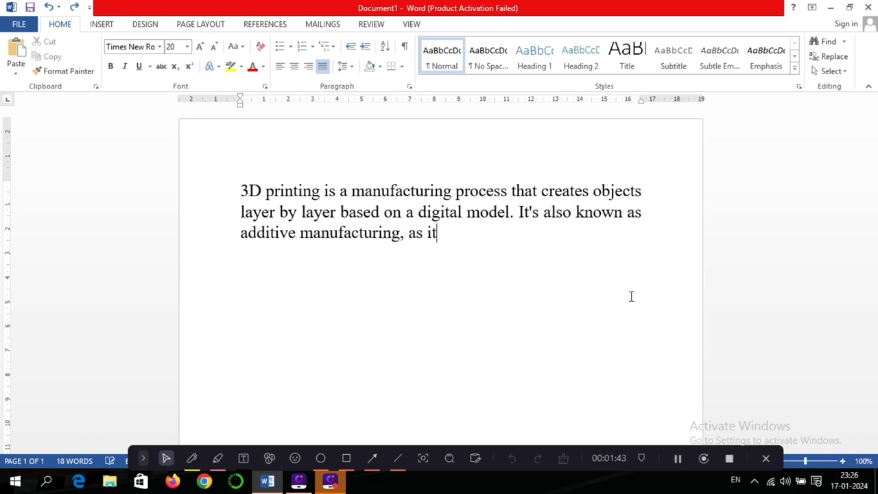
text( adds material progressively to)
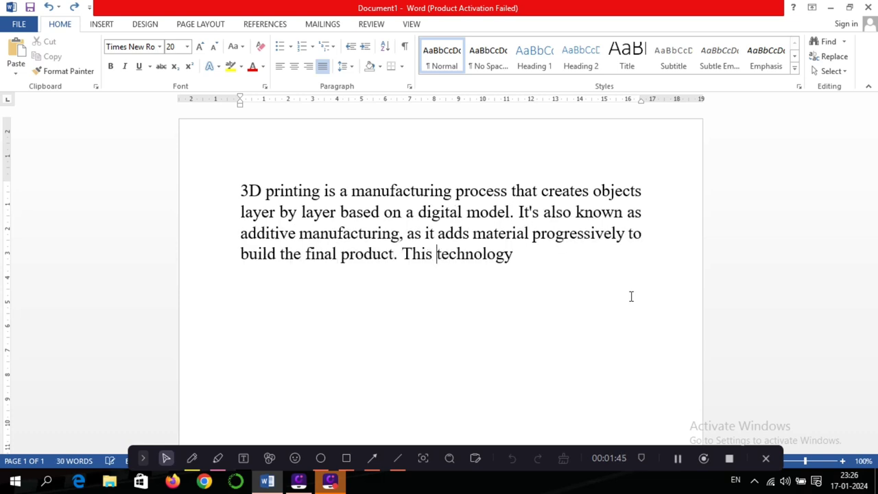
text( build the final product. This technology allows for the production and customized items across )
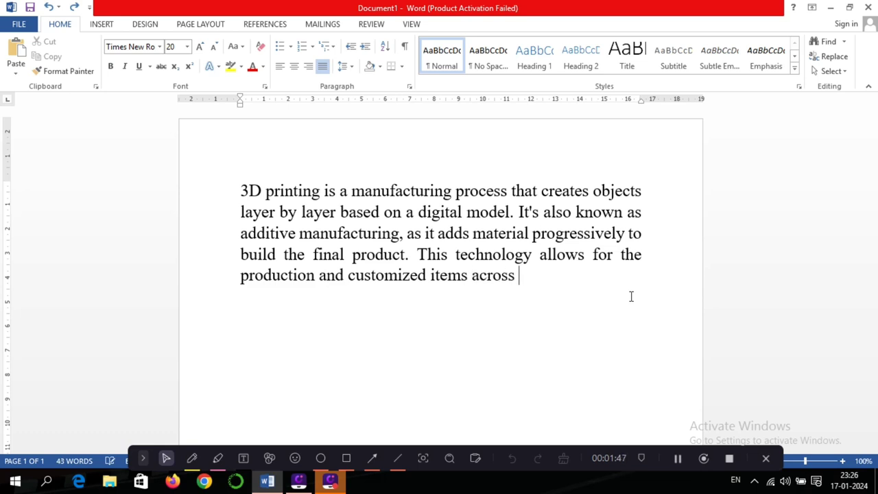
text(various)
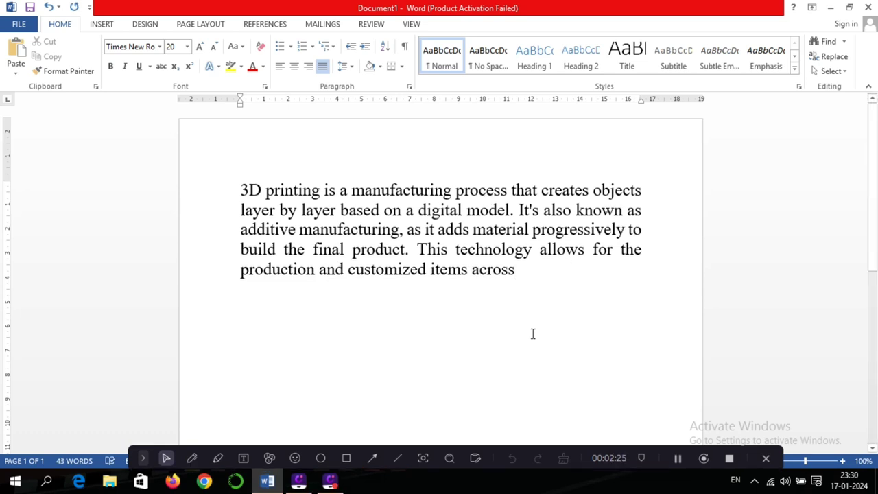
Type a three-item list numbered 1. to 3. of first names below the paragraph.
key(Return)
text(1. )
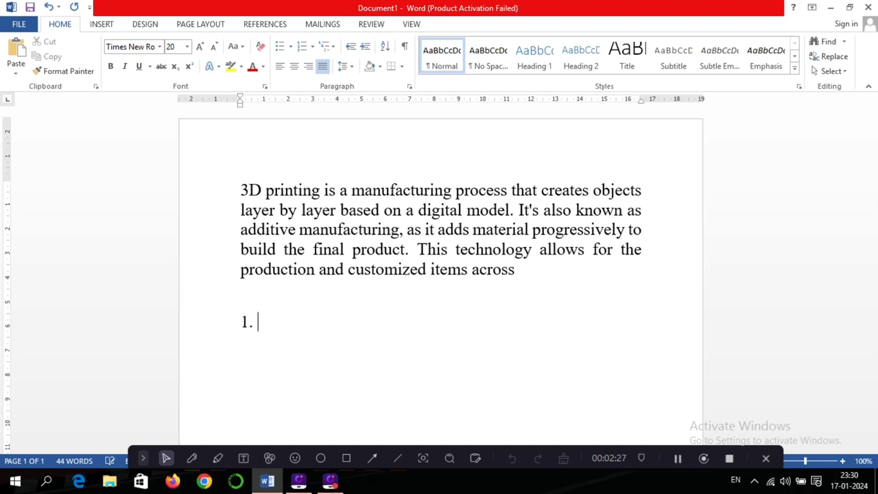
text(vivek)
key(Return)
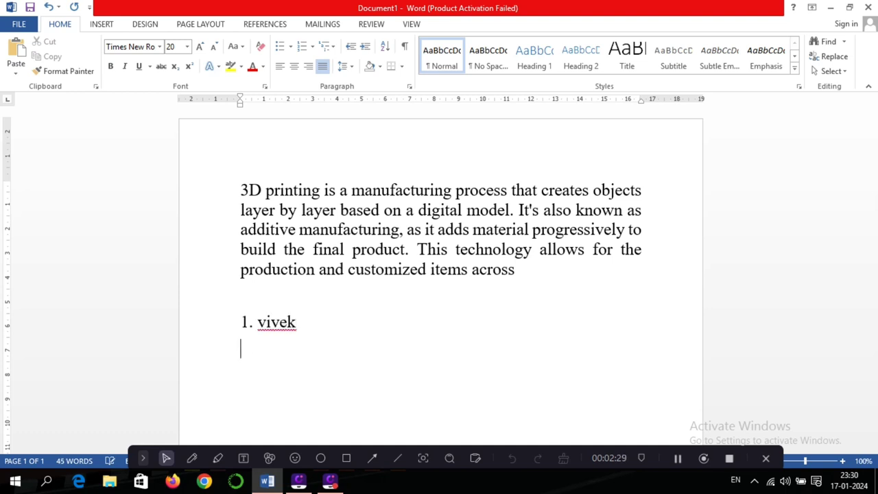
text(2. dinesh)
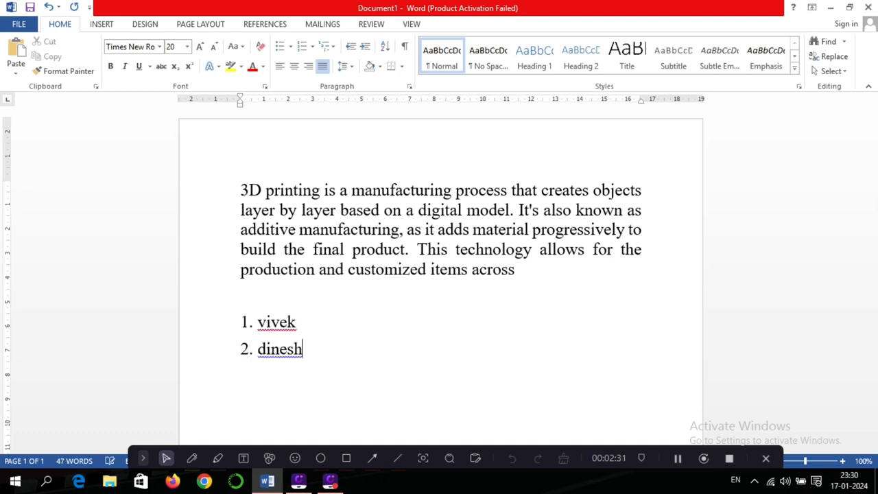
key(Return)
text(3. sharad)
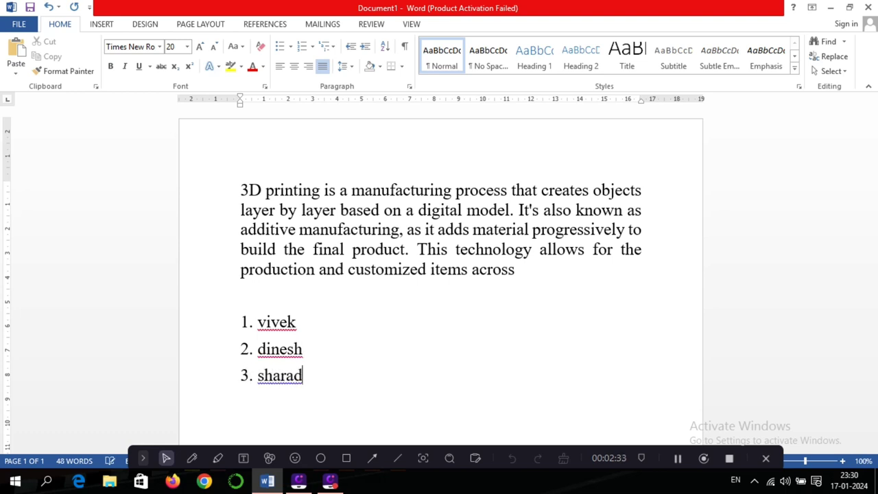
key(Return)
key(BackSpace)
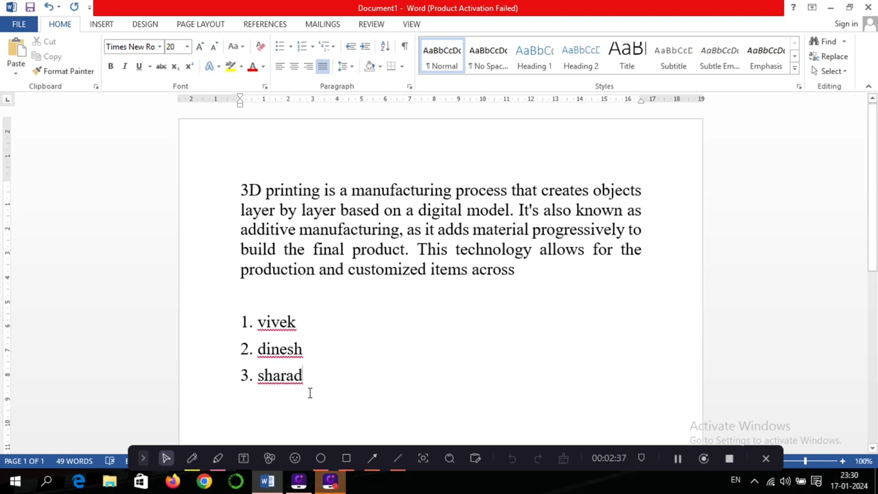
Block-select just the three names in the list and delete them, leaving items 1–3 empty.
mouse_move(310, 384)
mouse_down()
mouse_move(258, 304)
mouse_move(253, 325)
mouse_up()
mouse_move(312, 366)
mouse_down()
mouse_move(302, 384)
mouse_move(319, 388)
mouse_move(257, 350)
mouse_move(234, 317)
mouse_up()
click(315, 372)
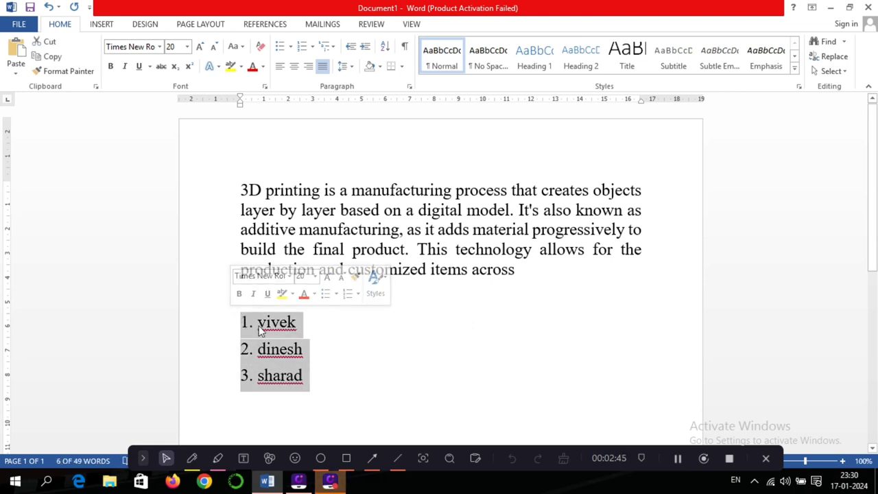
click(254, 360)
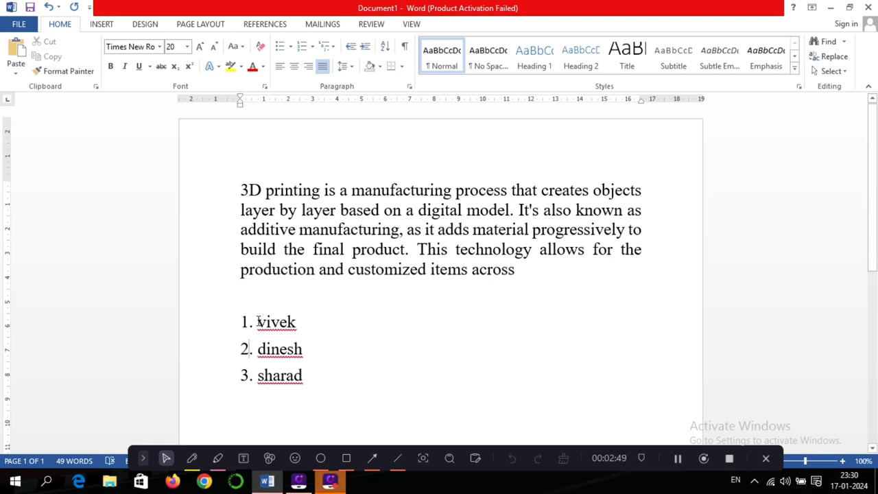
mouse_move(258, 321)
mouse_down()
mouse_move(303, 332)
mouse_move(308, 369)
mouse_up()
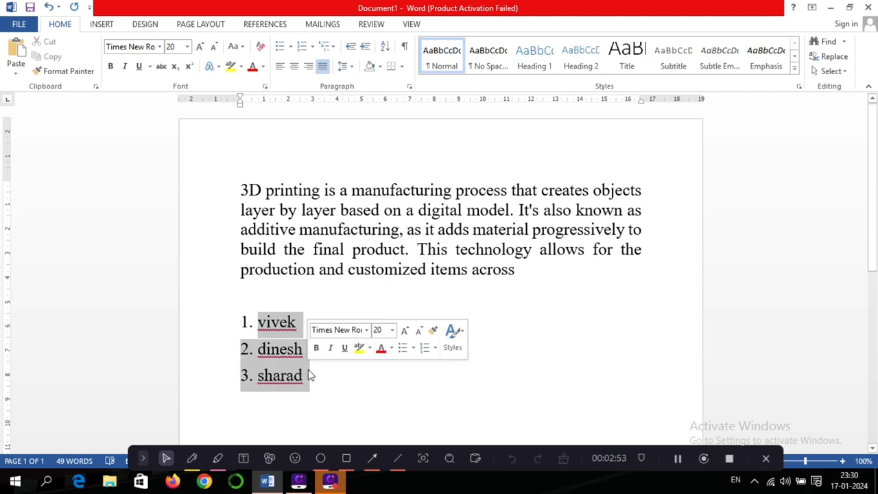
click(348, 394)
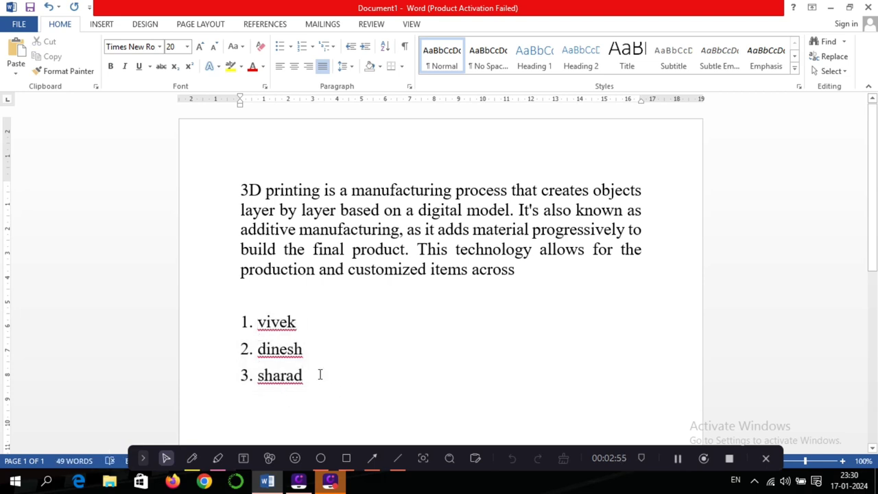
click(259, 322)
drag(259, 376, 304, 382)
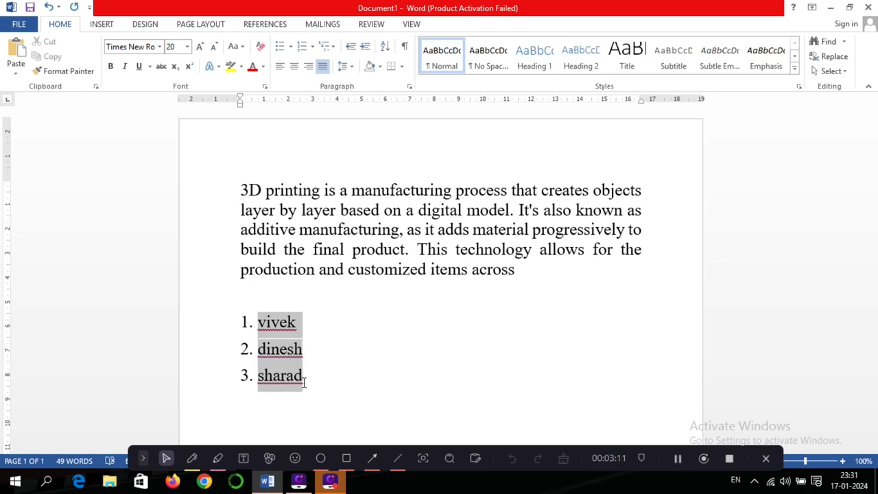
drag(302, 383, 304, 381)
key(Delete)
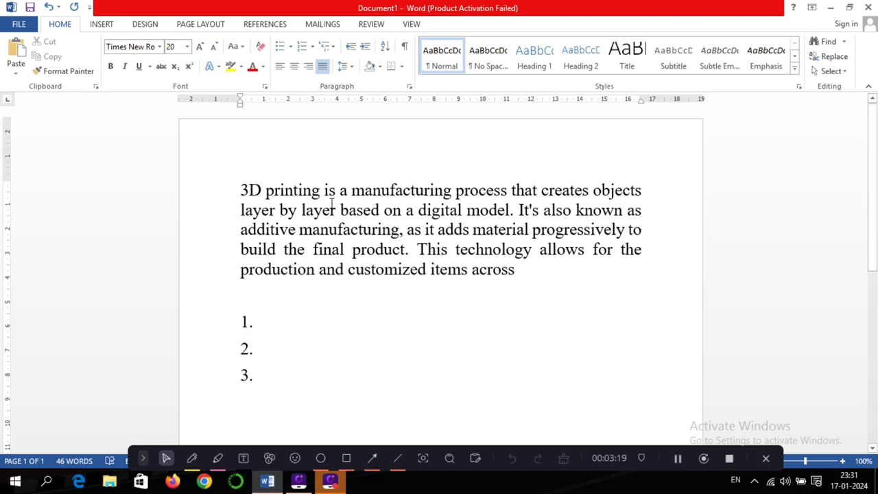
drag(241, 191, 545, 268)
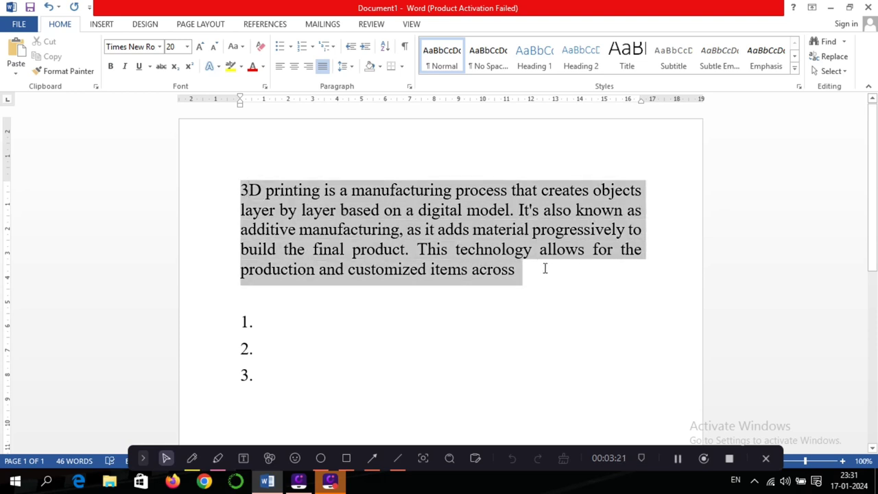
click(350, 67)
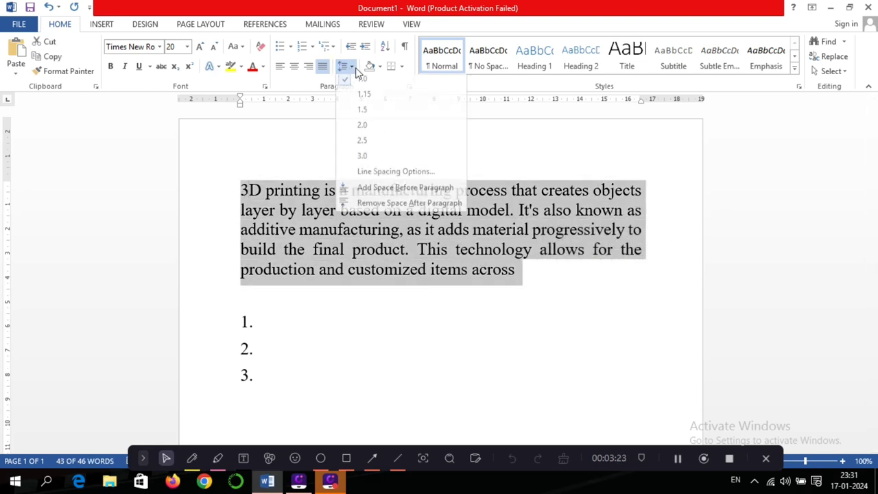
click(473, 301)
click(524, 271)
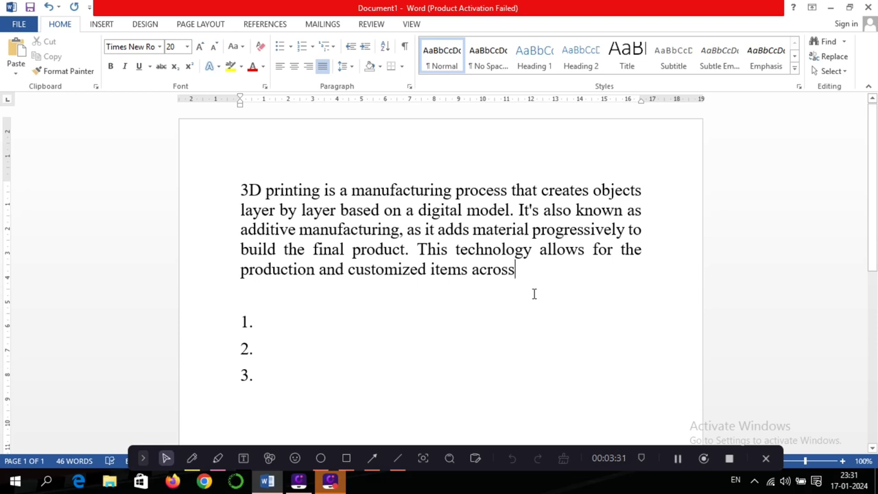
key(ctrl+2)
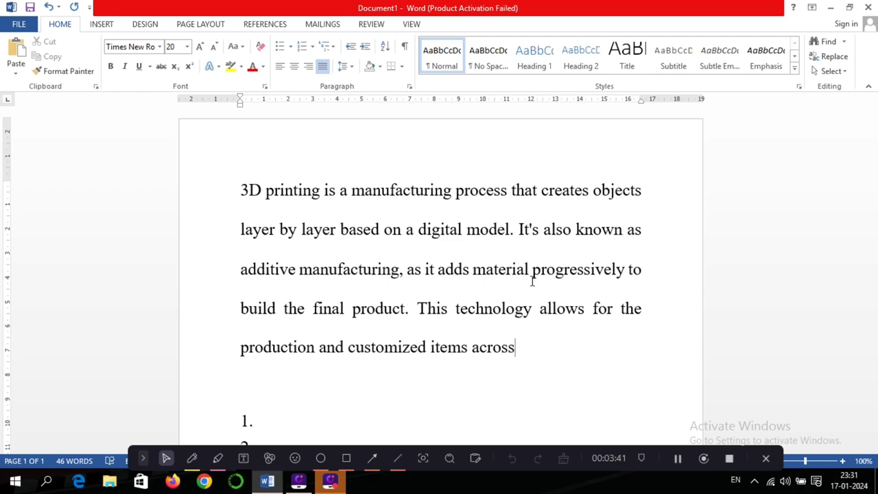
key(ctrl+1)
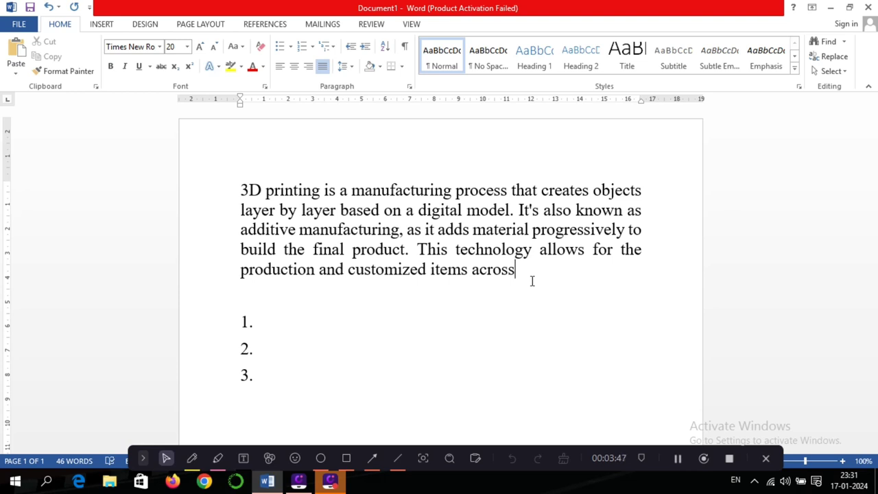
key(ctrl+2)
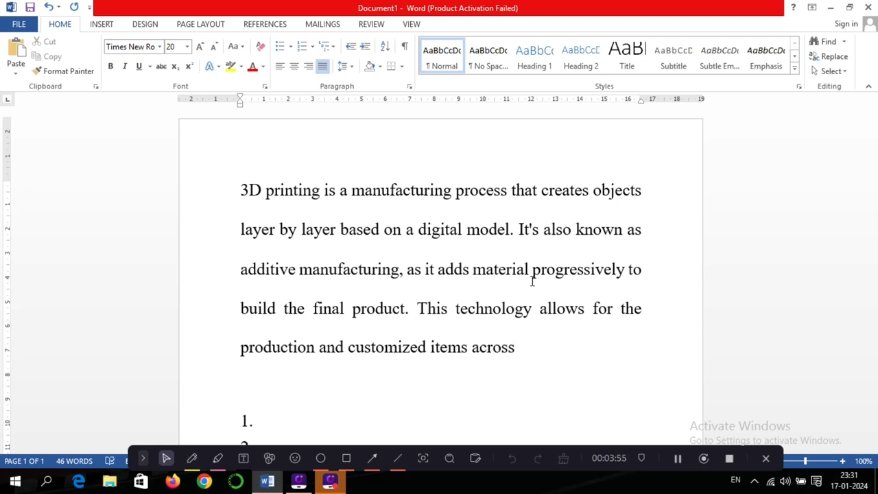
key(ctrl+1)
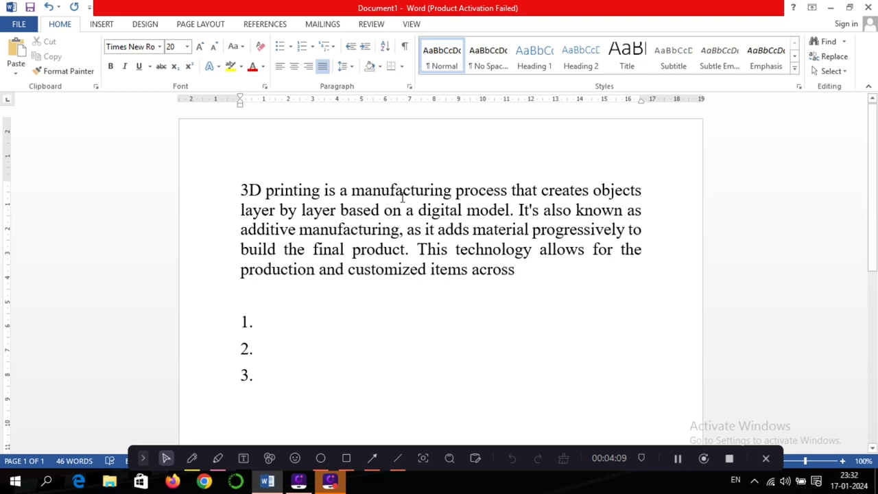
Block-select the text from 'manufacturing' down to 'across' and delete that rectangular chunk.
drag(394, 191, 522, 284)
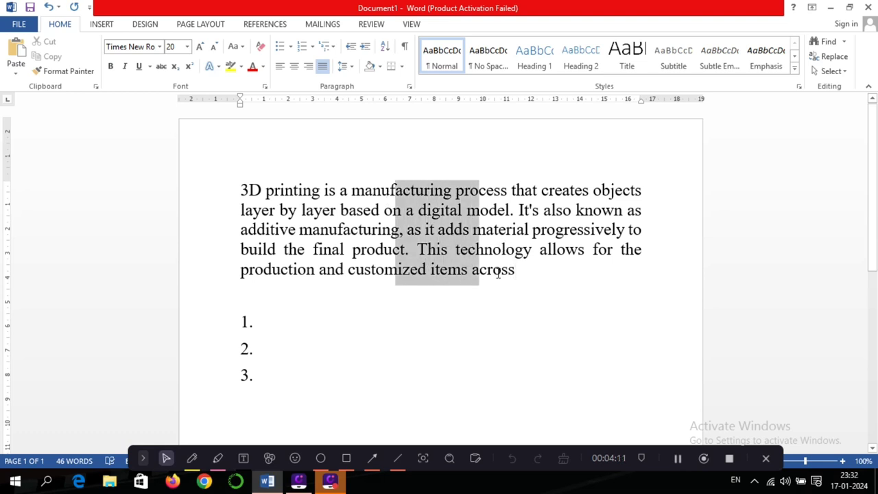
click(468, 323)
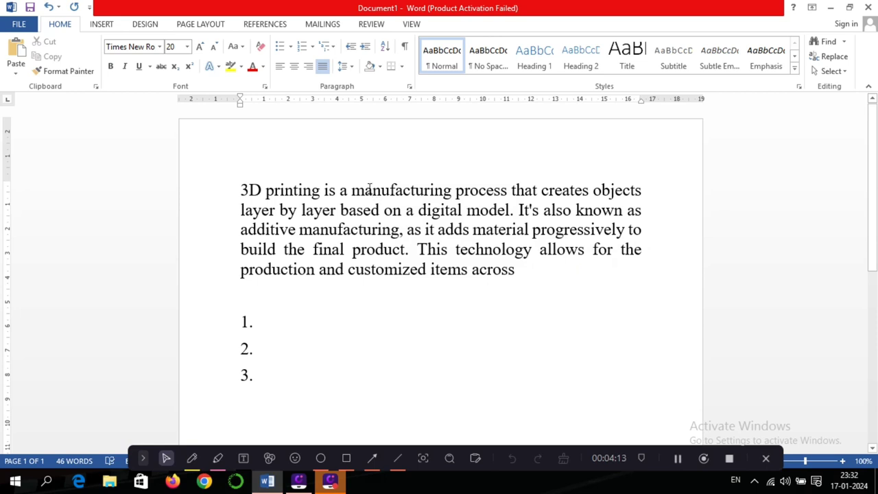
drag(365, 182, 515, 286)
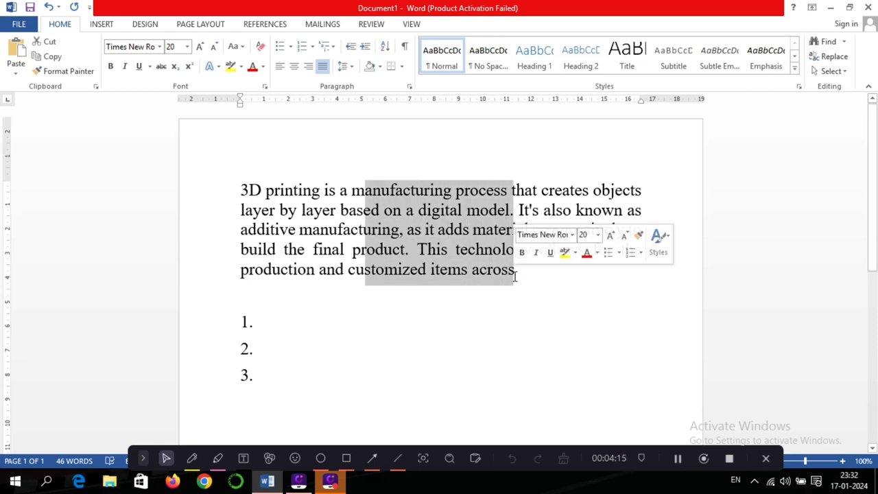
key(Delete)
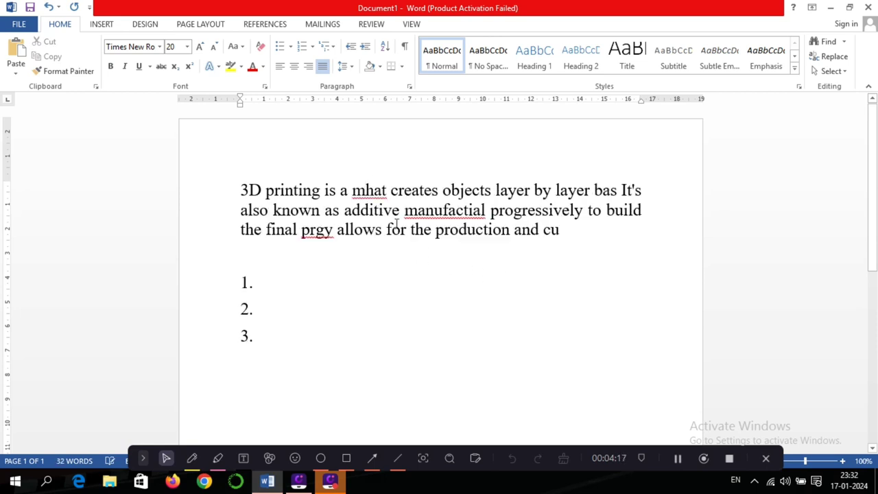